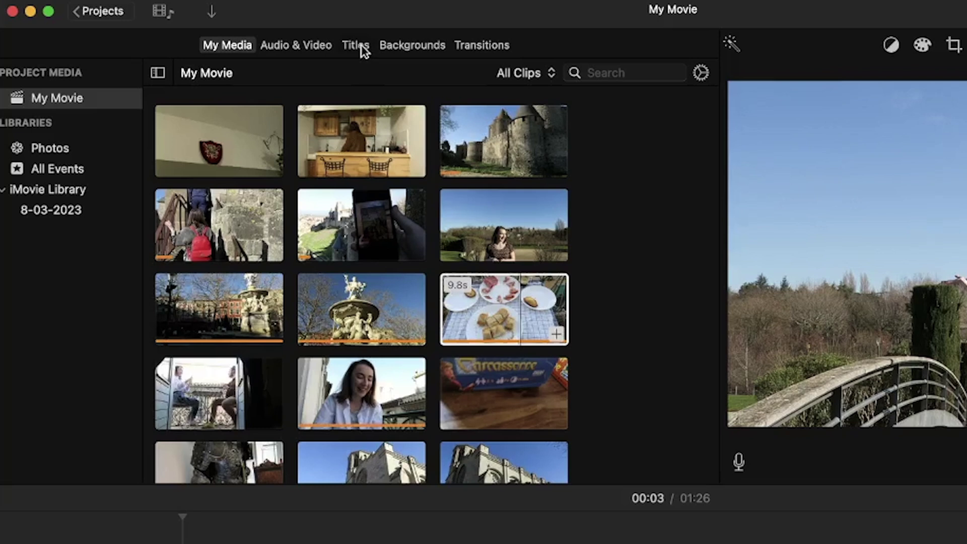
Switch iMovie's browser from media clips to the Titles styles grid.
click(357, 46)
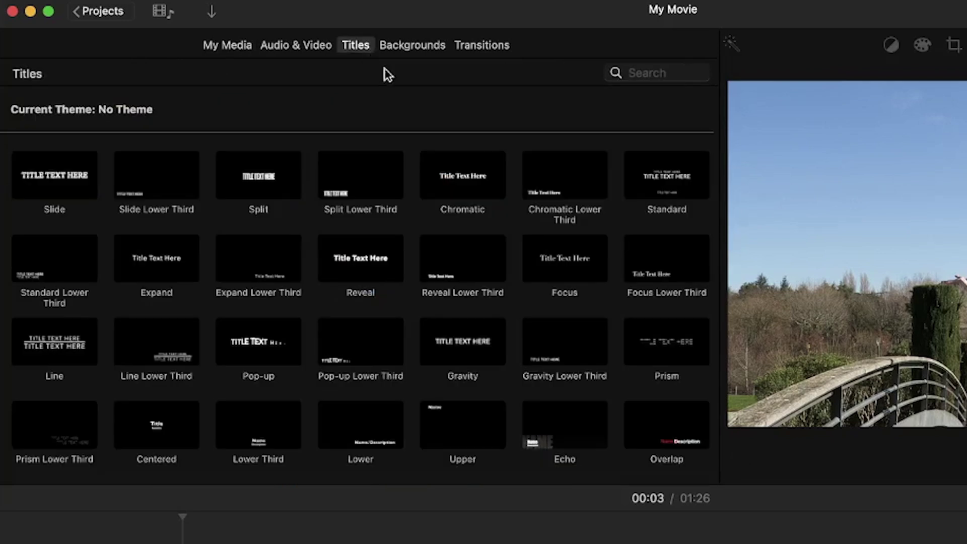
scroll(410, 144, down, 5)
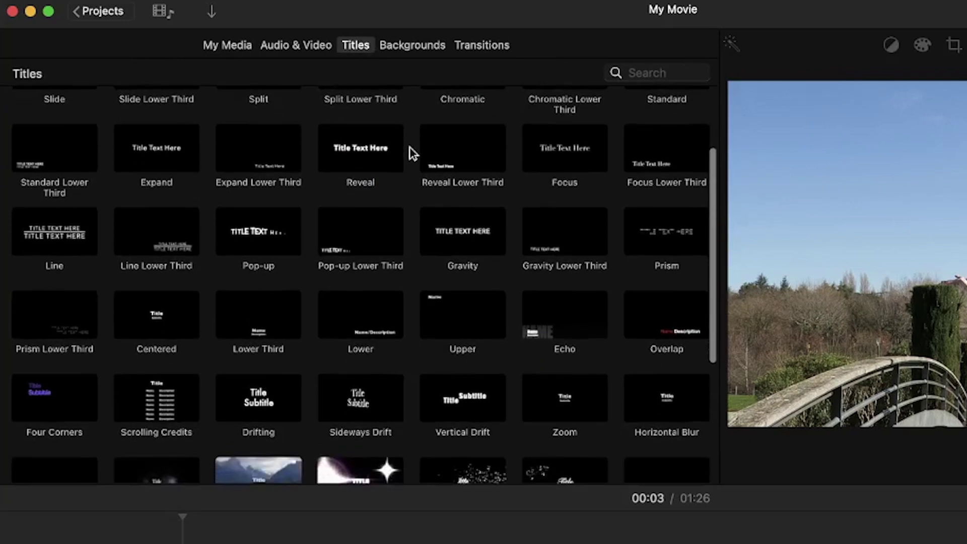
scroll(410, 148, down, 2)
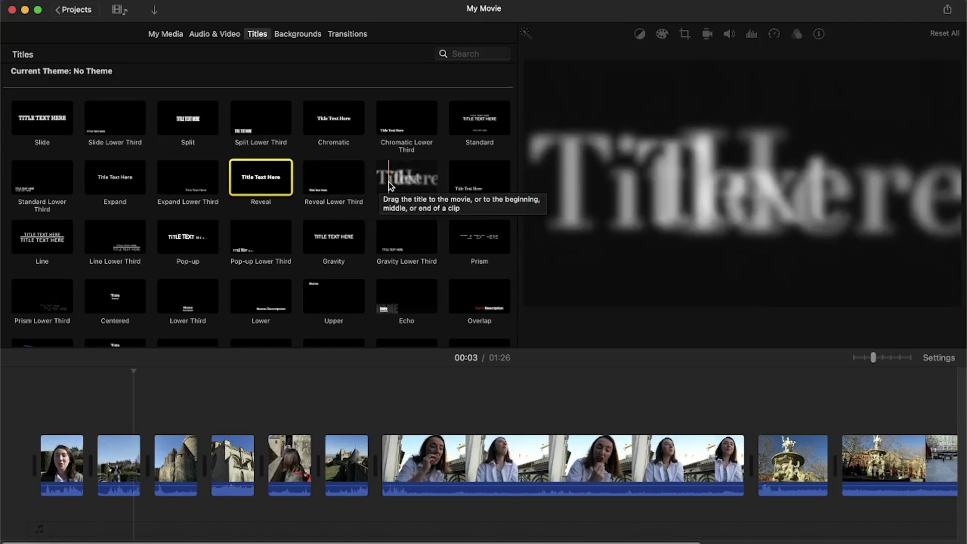
drag(188, 236, 37, 423)
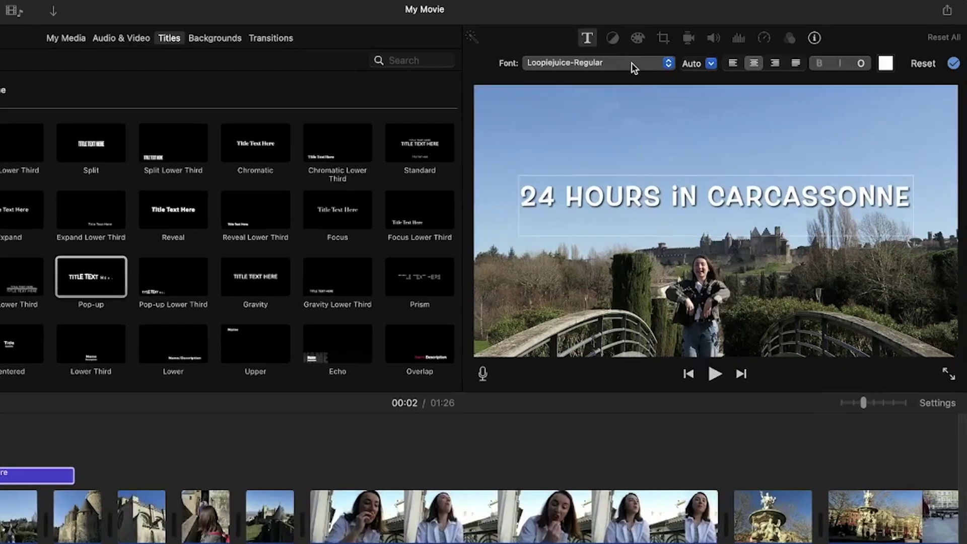
Style the opening title in Avenir Next Heavy, size 146, centred and yellow.
click(669, 56)
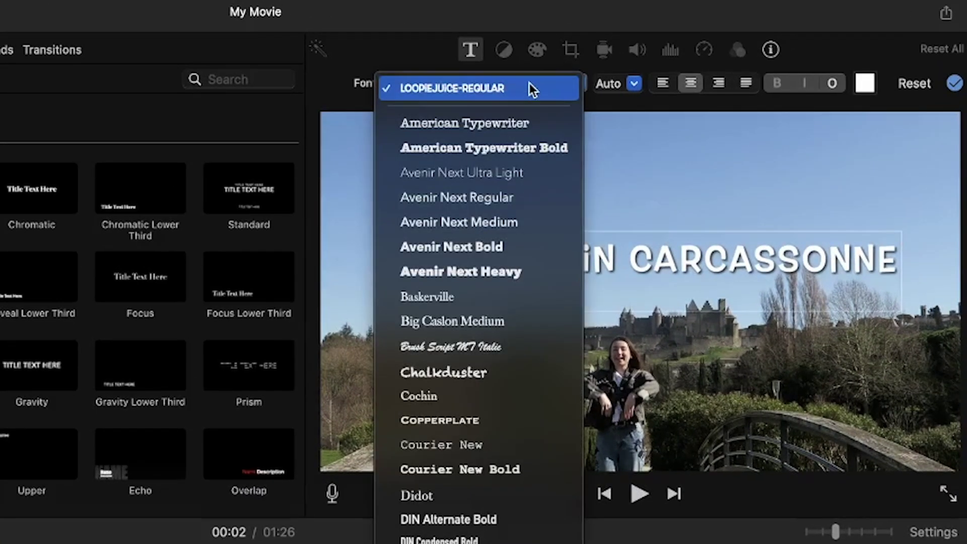
click(460, 271)
click(633, 83)
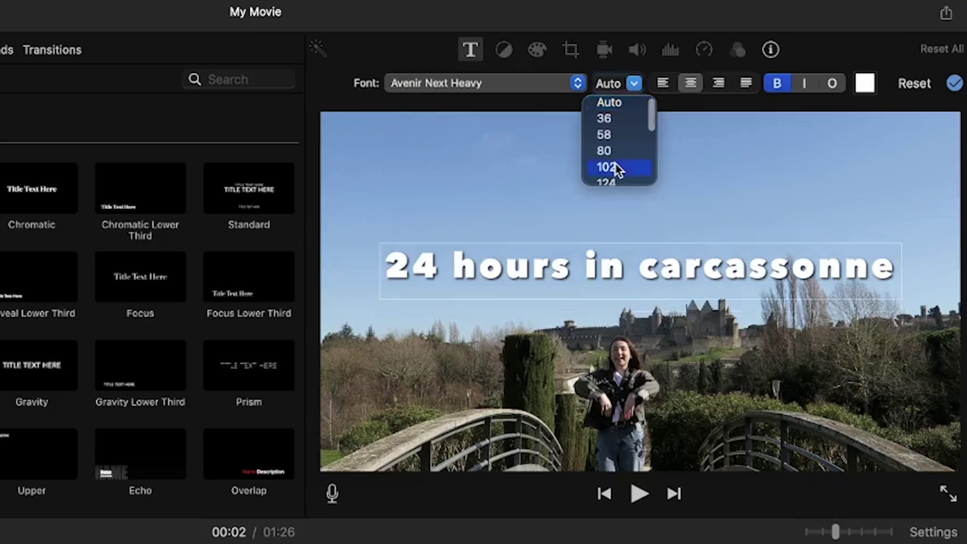
click(614, 192)
click(662, 82)
click(691, 82)
click(865, 83)
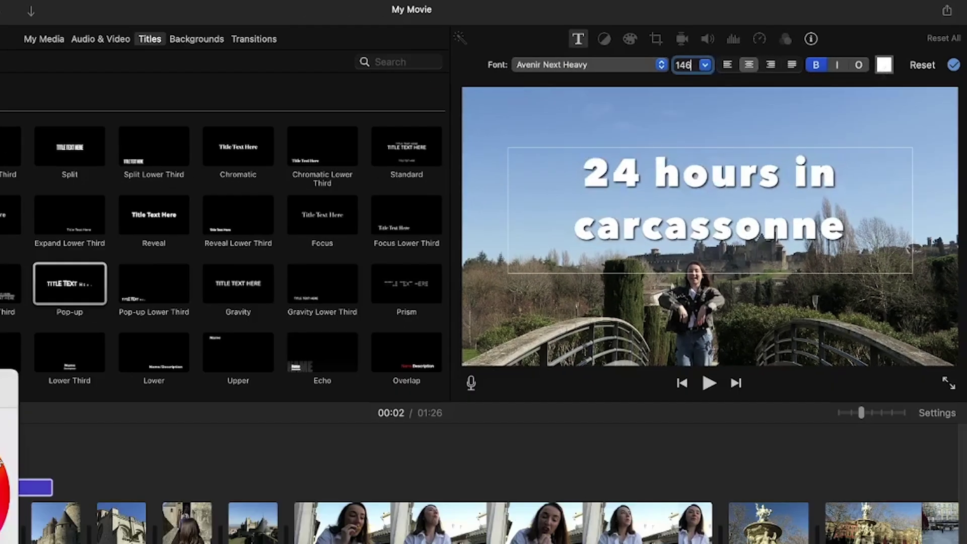
click(102, 414)
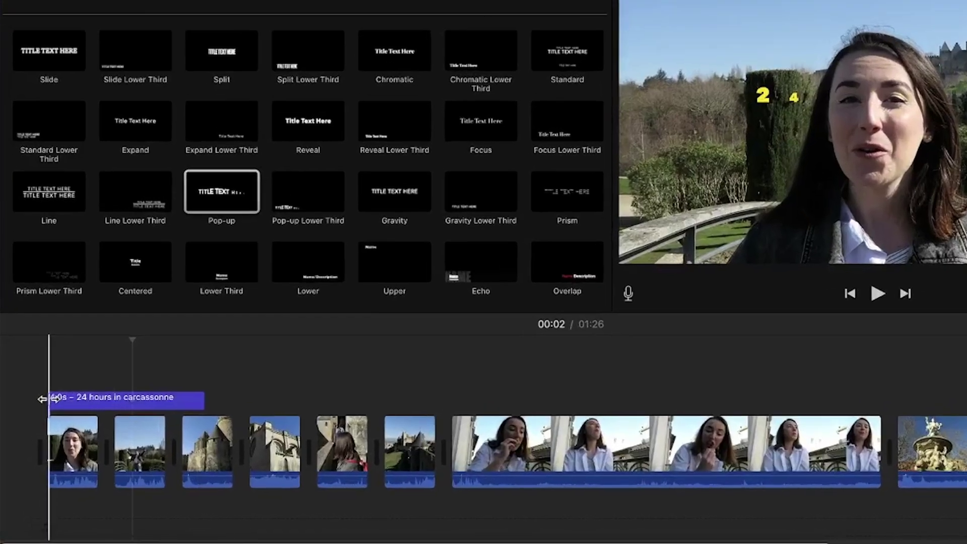
Trim the opening title to 1.4 s and drop a Reveal title onto the castle clip.
drag(46, 399, 188, 309)
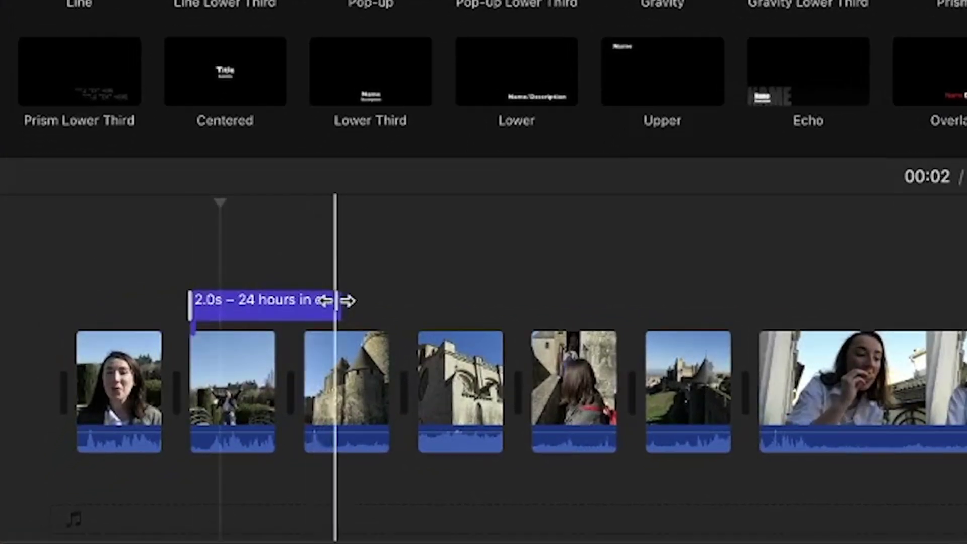
drag(260, 186, 352, 453)
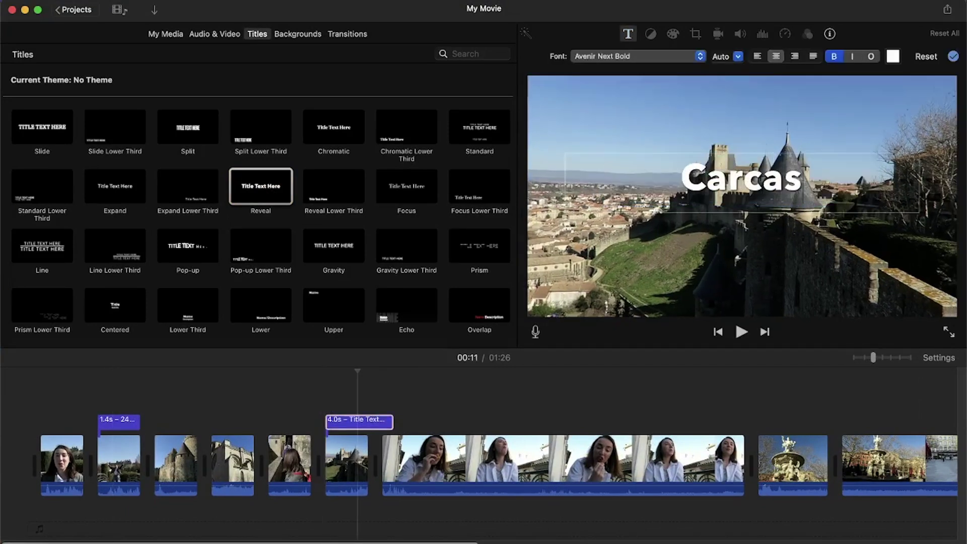
Set the 'Carcassonne Castle' title in yellow Copperplate and shorten it to 2.6 s.
click(697, 56)
click(605, 173)
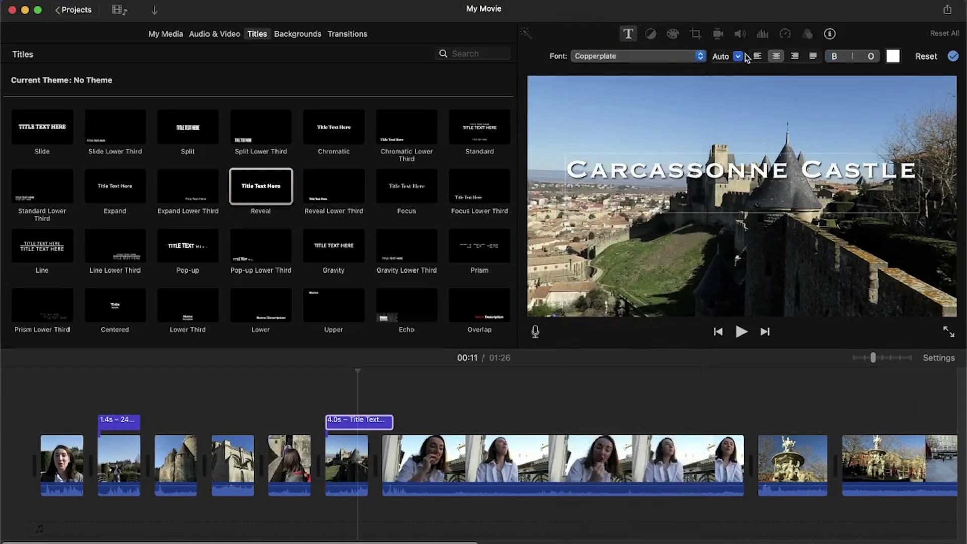
click(892, 56)
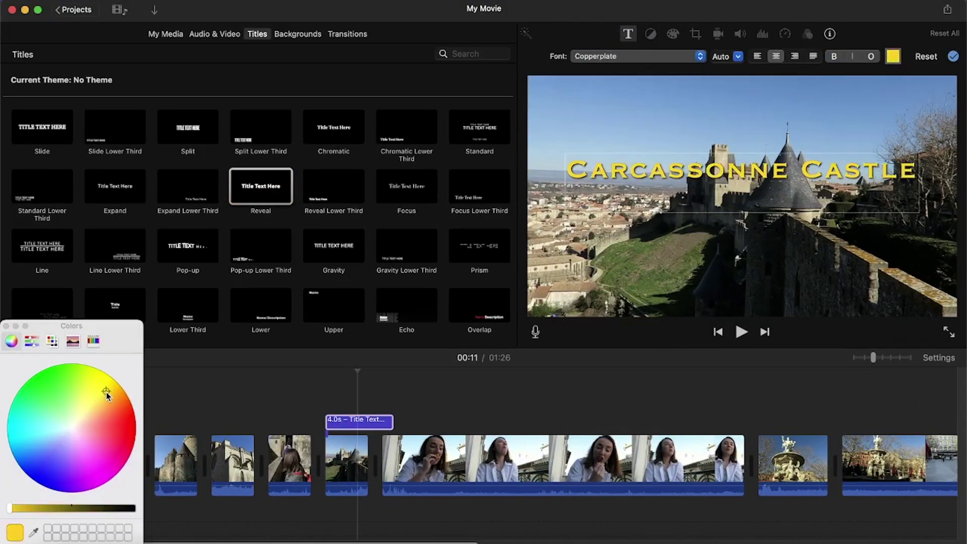
click(6, 326)
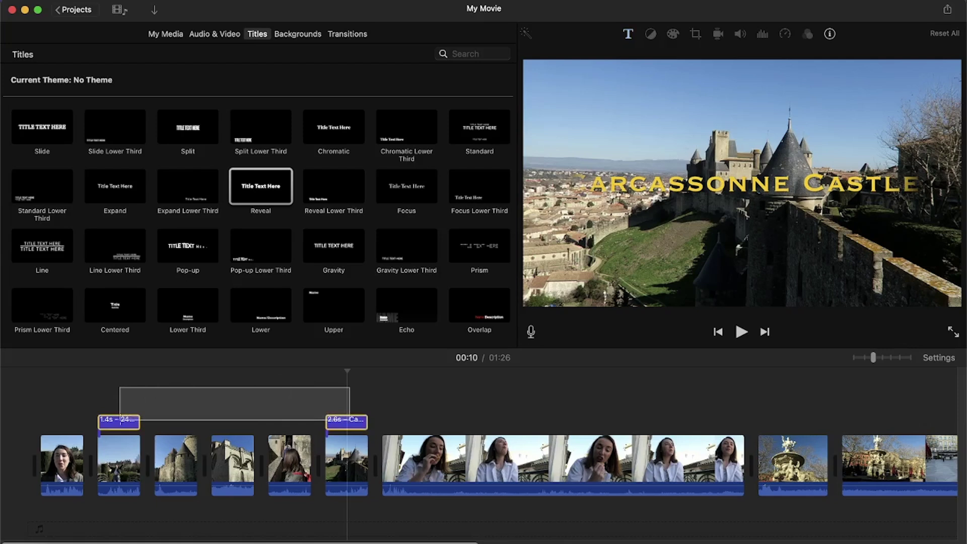
drag(120, 420, 122, 423)
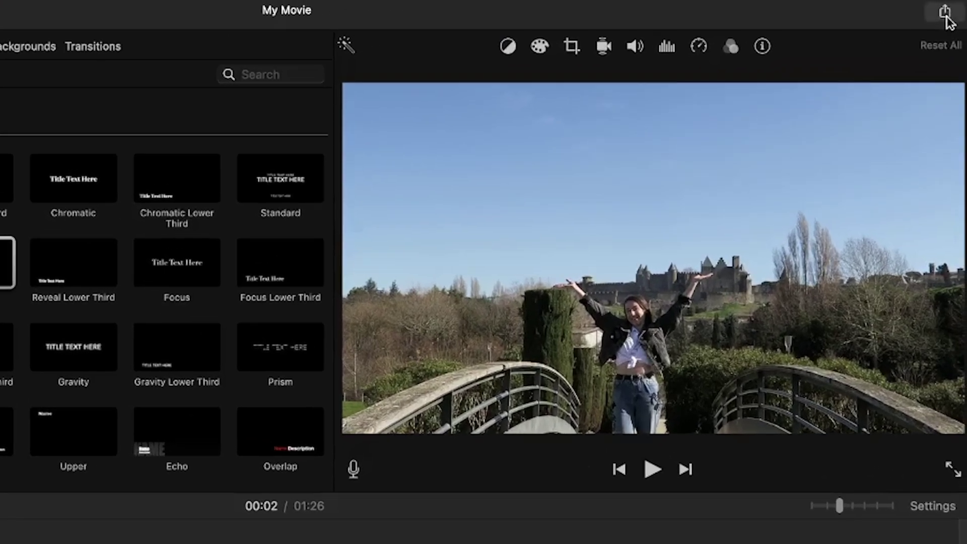
Export the iMovie project as a file named 'Carcassonne Castle' to the Desktop.
click(945, 12)
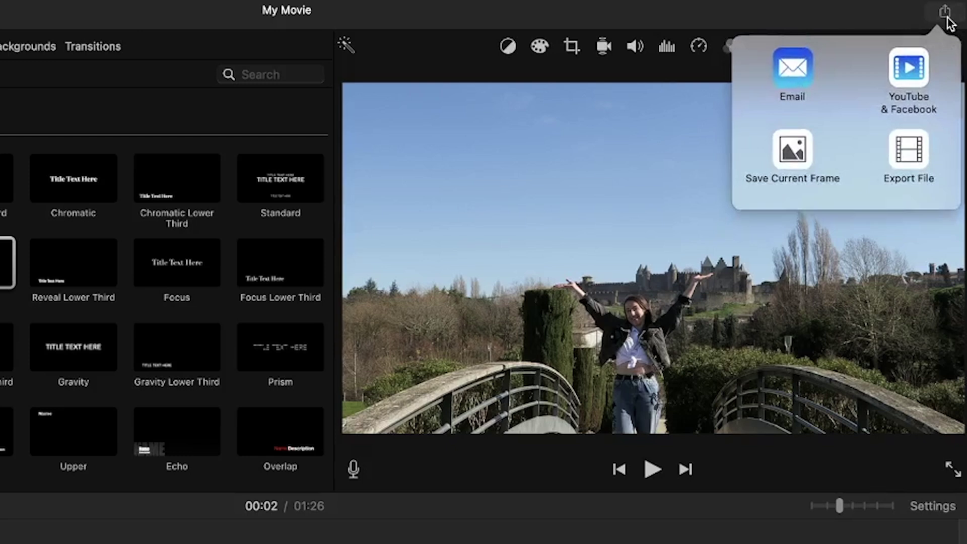
click(909, 149)
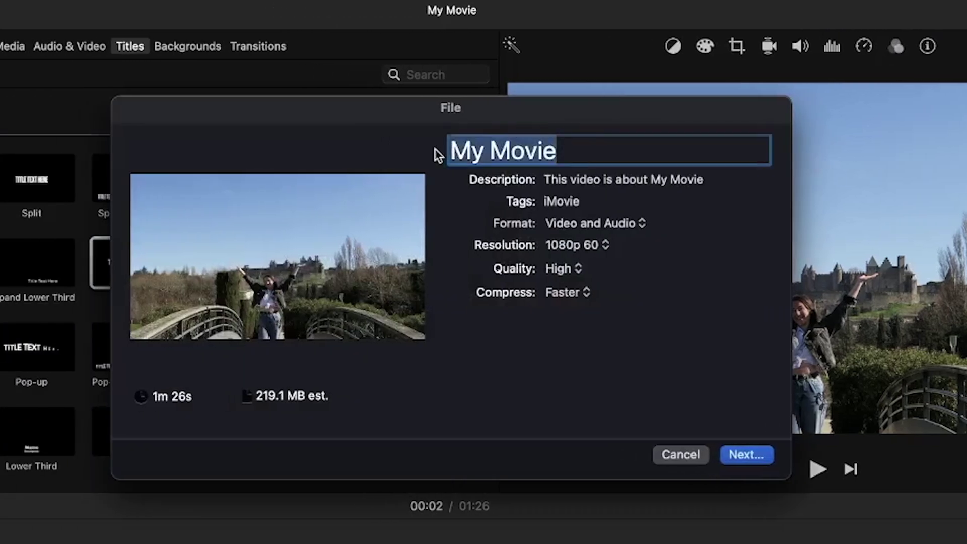
click(746, 455)
click(563, 327)
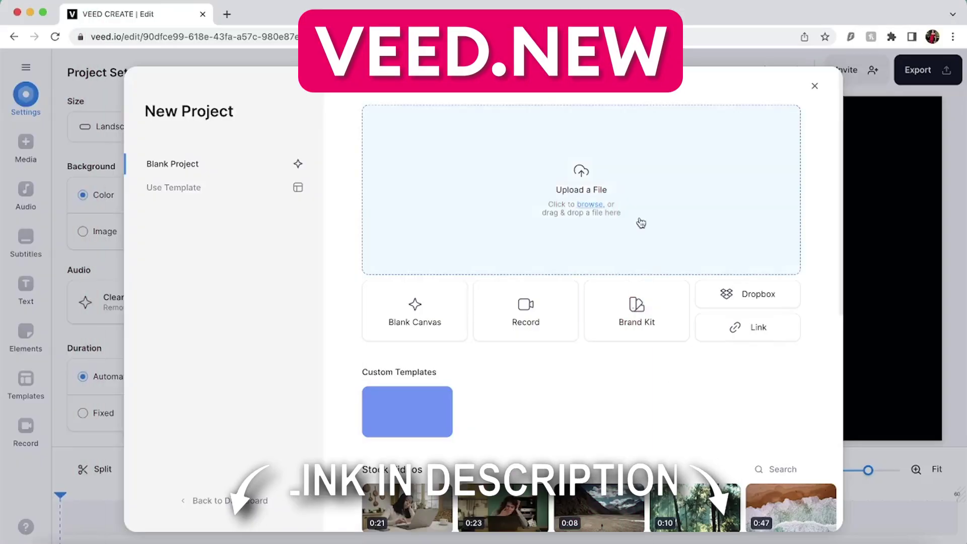
Upload Carcassonne Castle.mp4 into VEED and show its text templates.
click(639, 220)
click(434, 200)
click(703, 409)
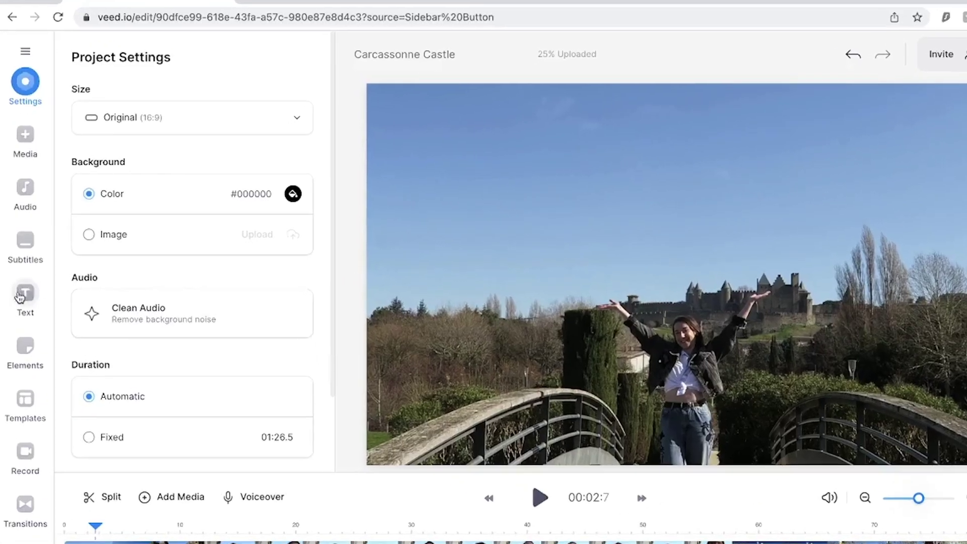
click(24, 292)
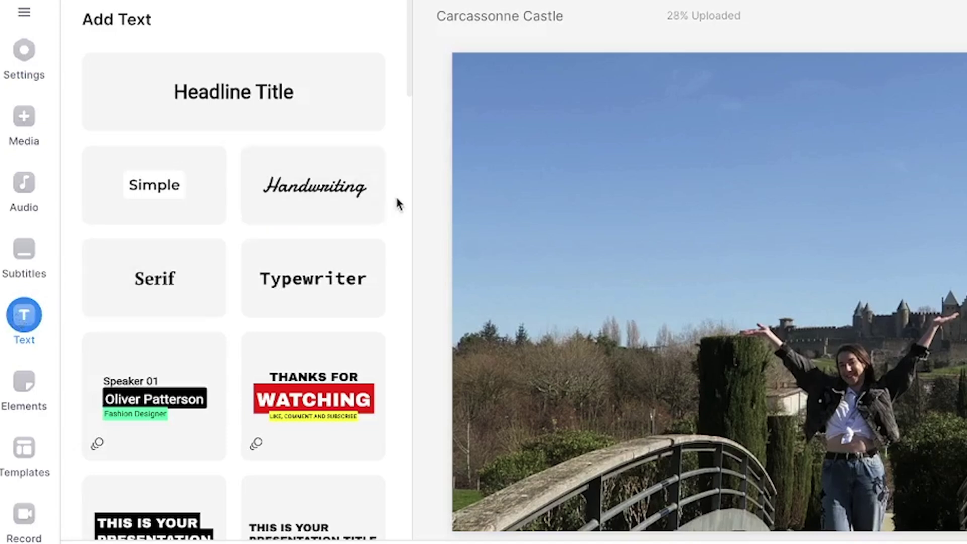
scroll(397, 204, down, 4)
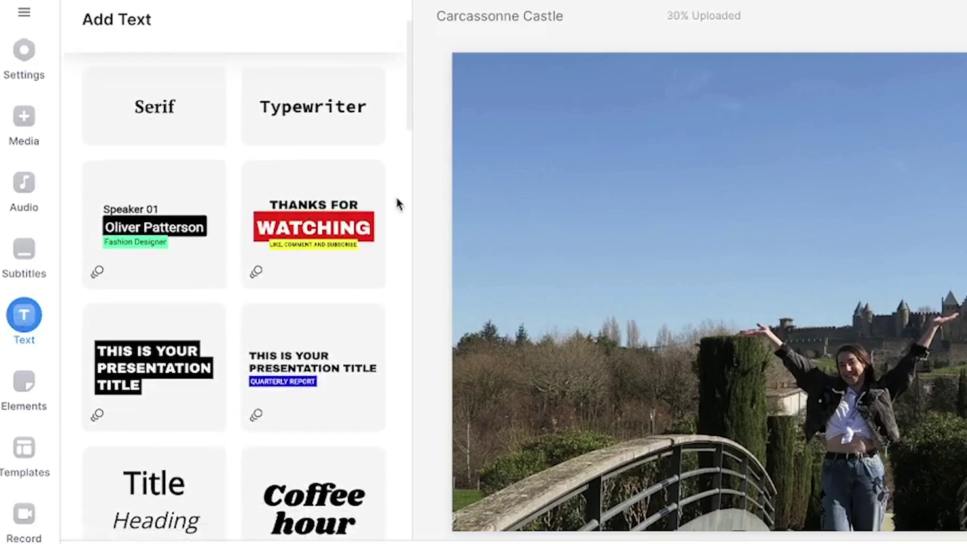
scroll(398, 204, down, 4)
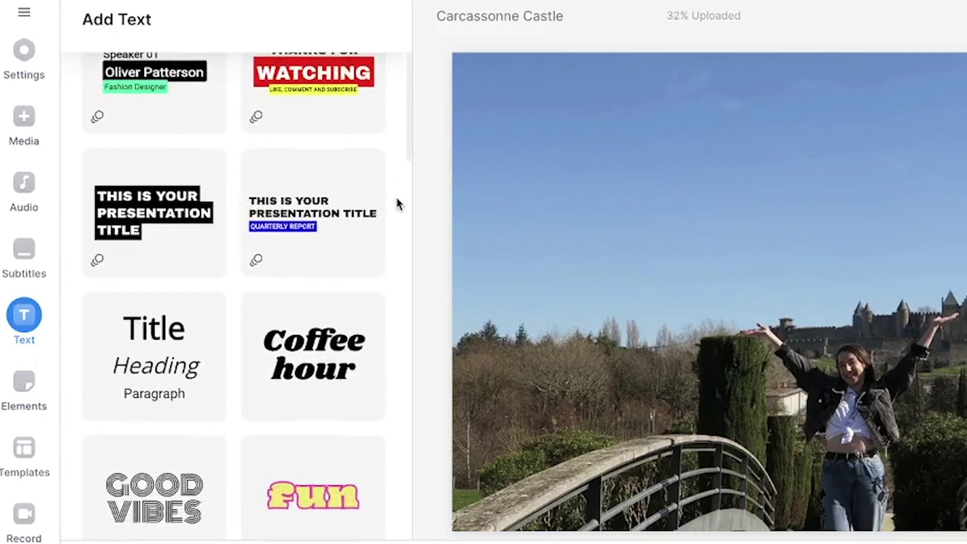
scroll(398, 204, down, 4)
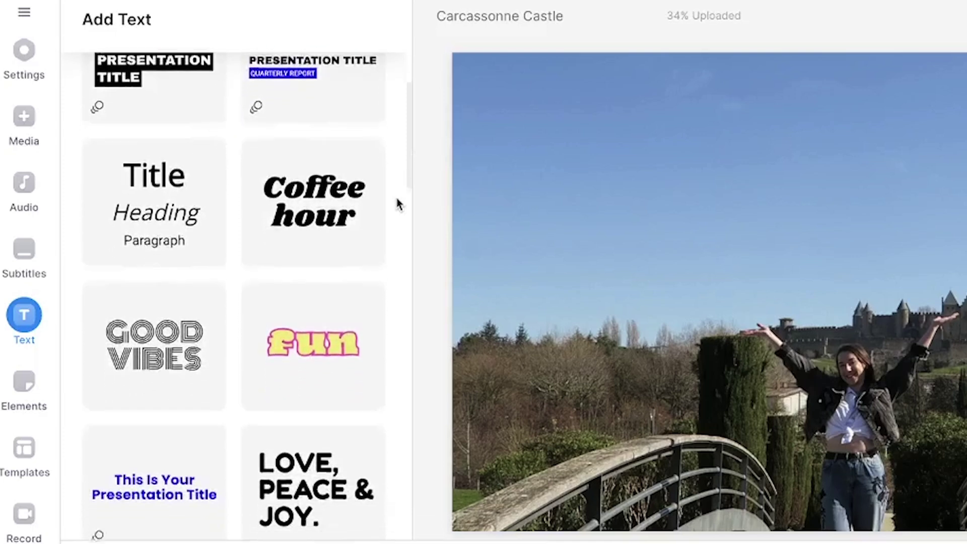
scroll(397, 204, down, 2)
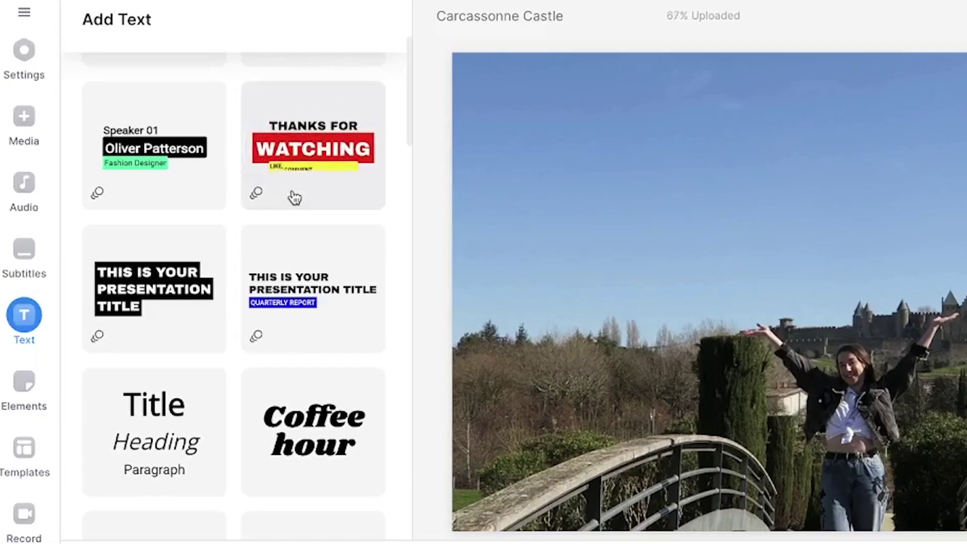
scroll(325, 306, down, 3)
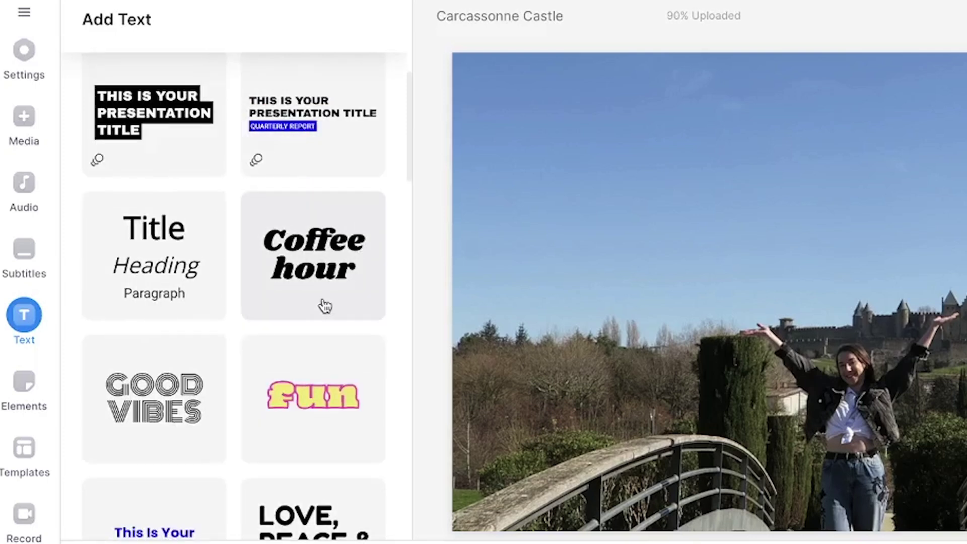
scroll(302, 277, up, 4)
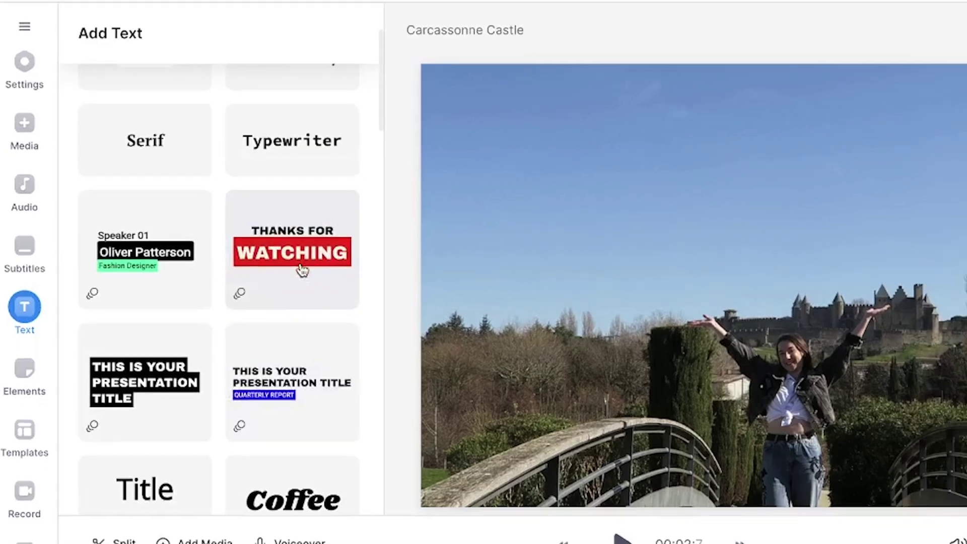
click(322, 269)
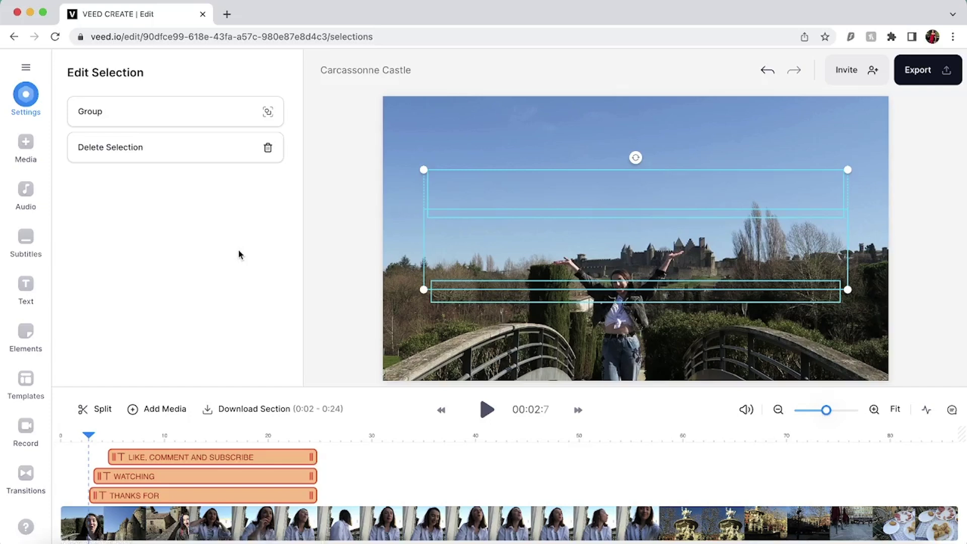
Retype the THANKS FOR line as 'Welcome to' in Archivo Black at 60px.
click(635, 194)
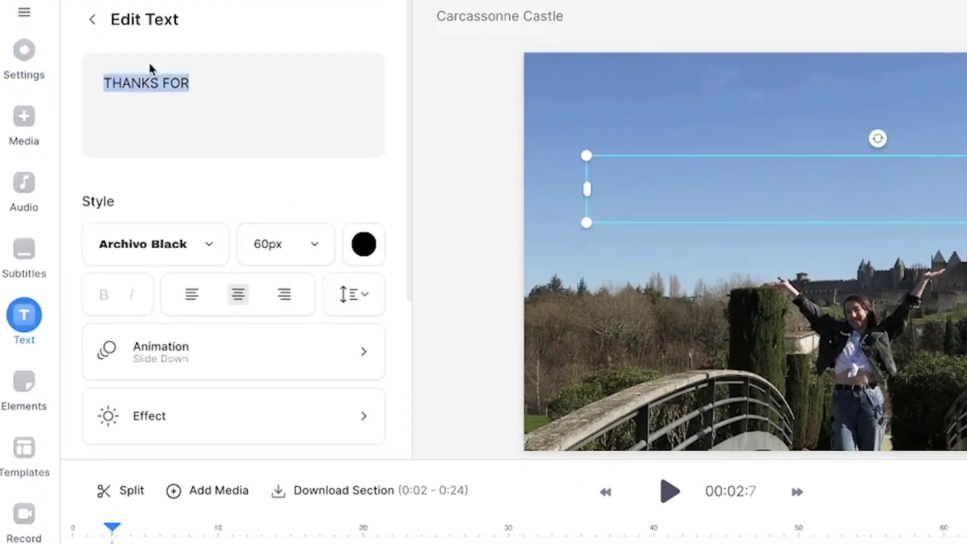
text(Welcom)
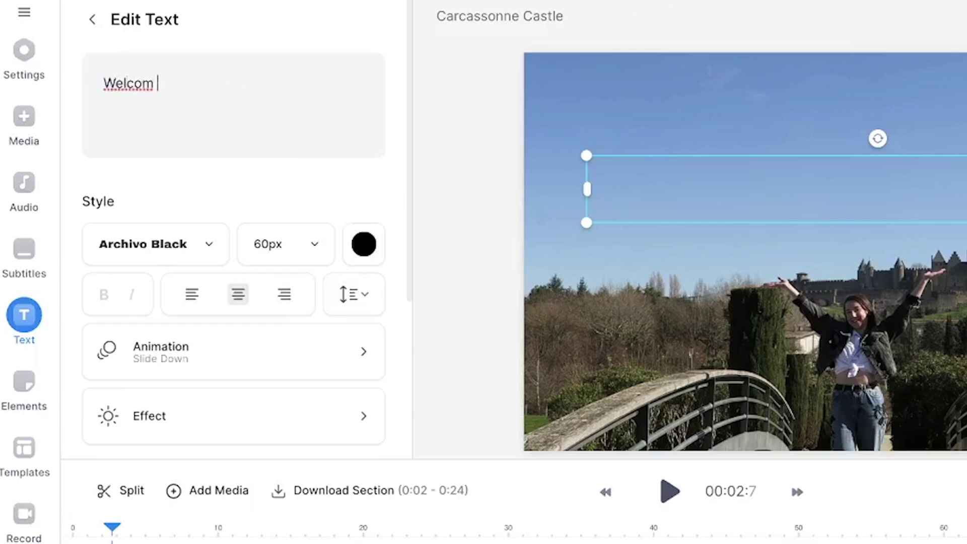
click(185, 252)
click(288, 247)
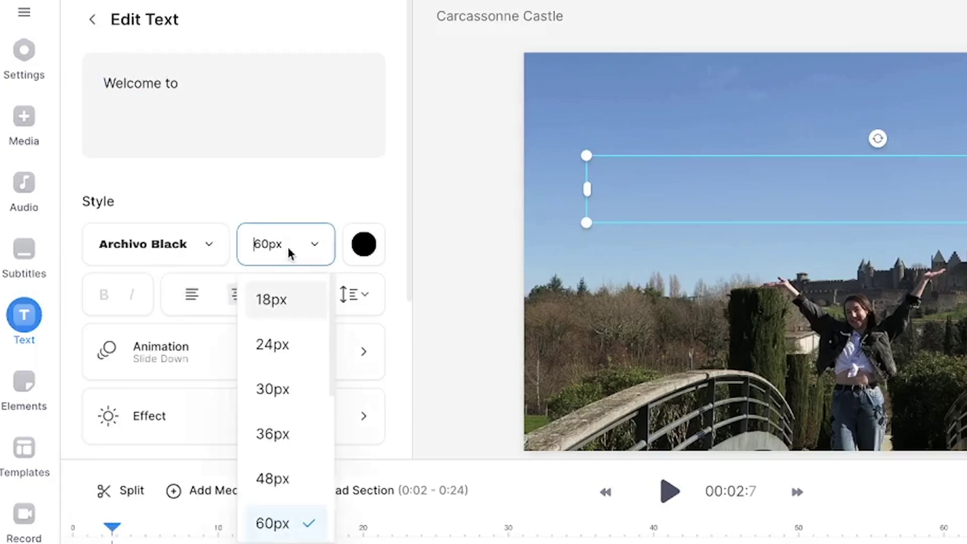
click(288, 247)
click(365, 248)
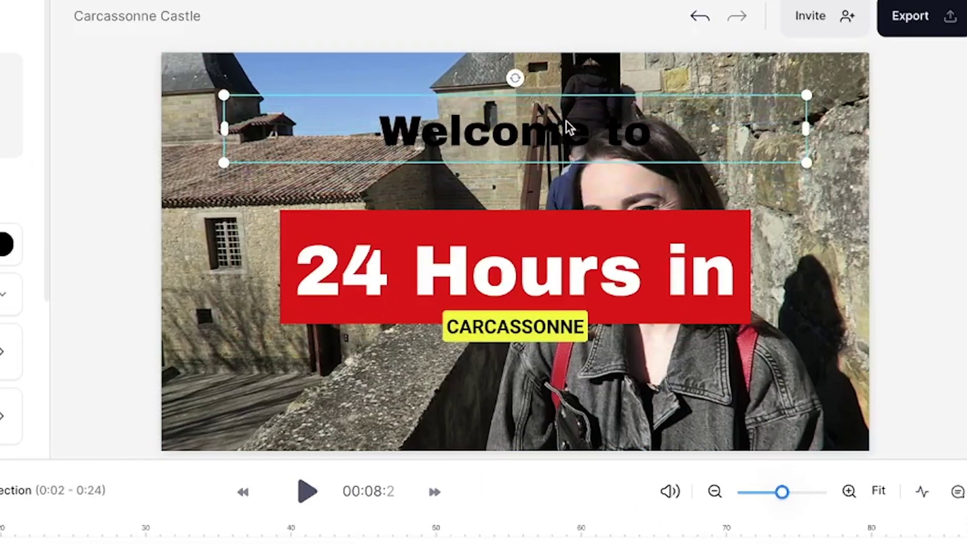
Move the '24 Hours in' and CARCASSONNE boxes up, starting CARCASSONNE at about 0:02.4.
drag(544, 254, 544, 201)
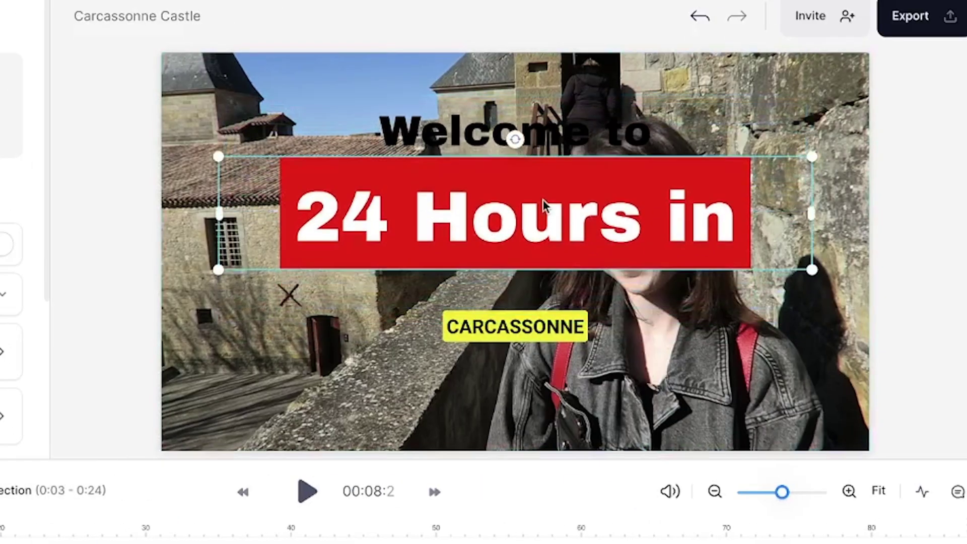
drag(513, 321, 512, 313)
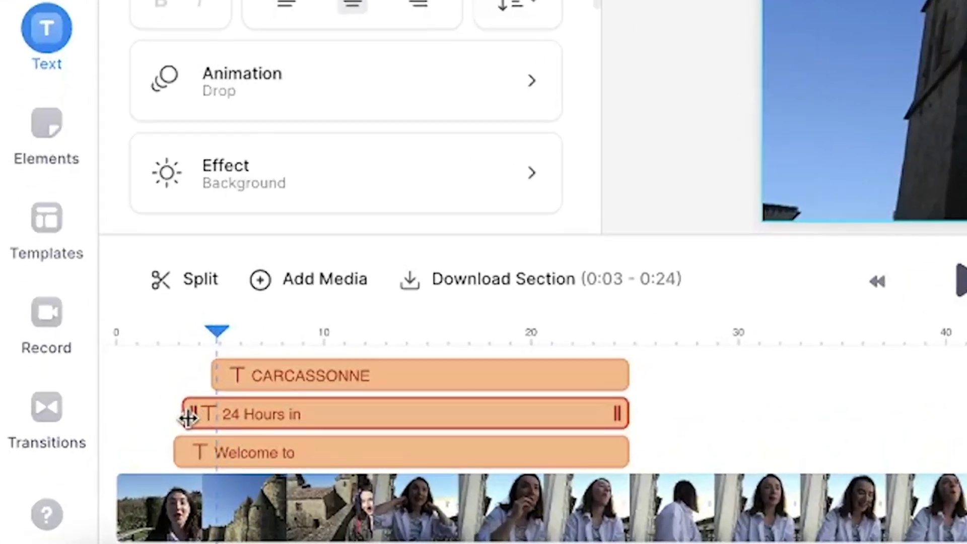
drag(217, 374, 183, 373)
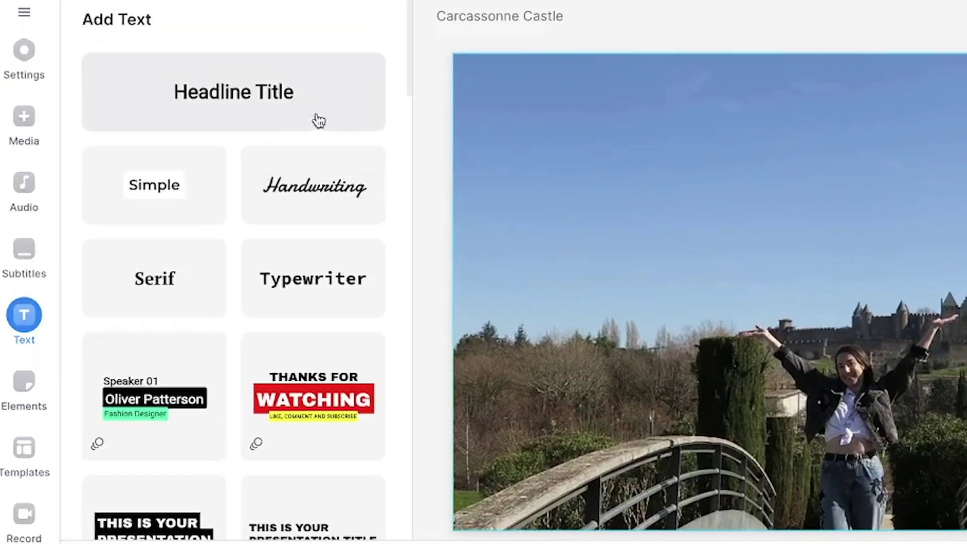
Add a Headline Title and retype it as '24 Hours in Carcassonne'.
click(235, 145)
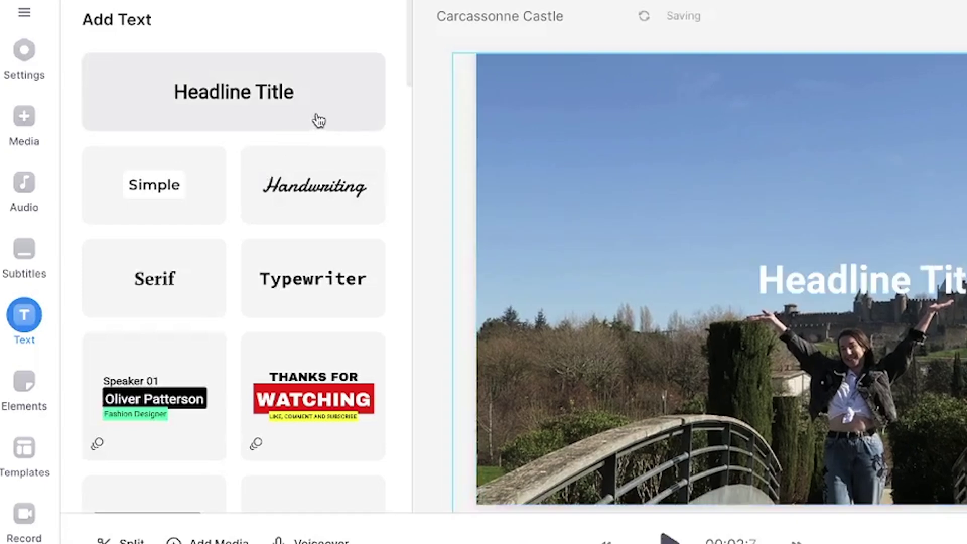
drag(191, 83, 125, 80)
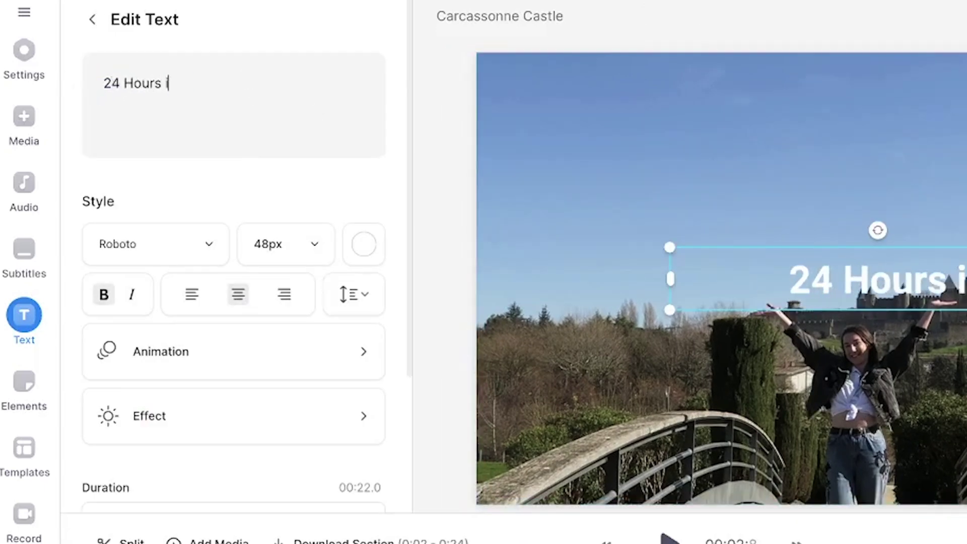
text(ssonne)
click(198, 243)
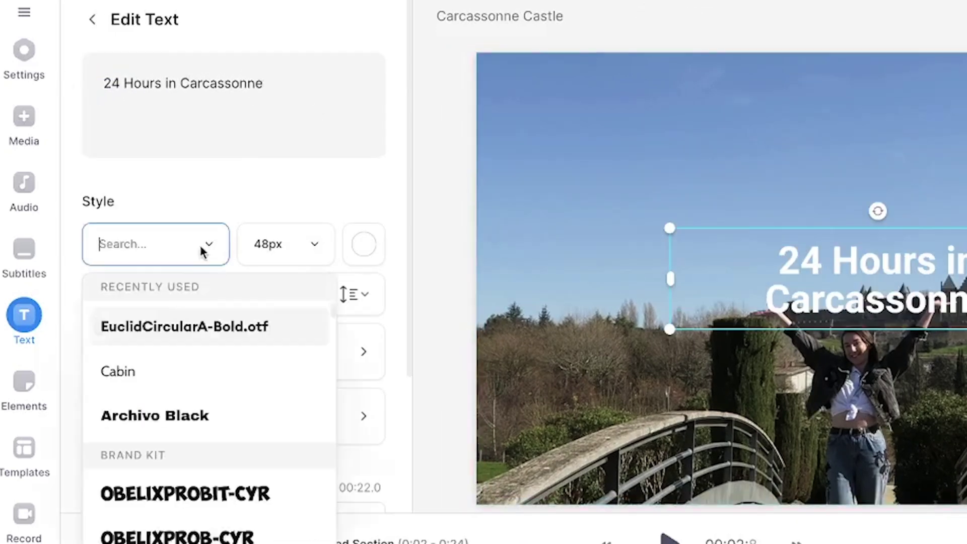
Set the headline font to EuclidCircularA-Bold with yellow text colour.
click(194, 323)
click(282, 243)
click(360, 254)
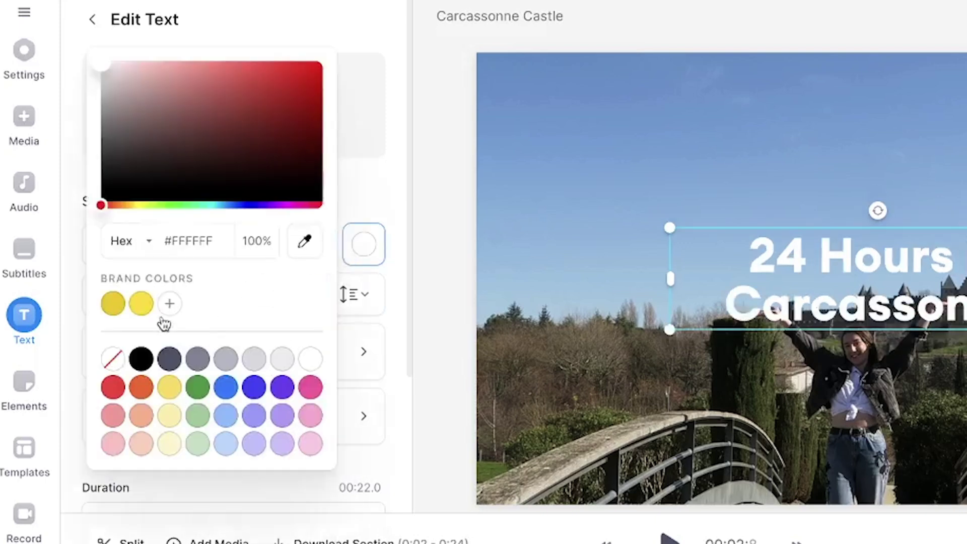
click(112, 303)
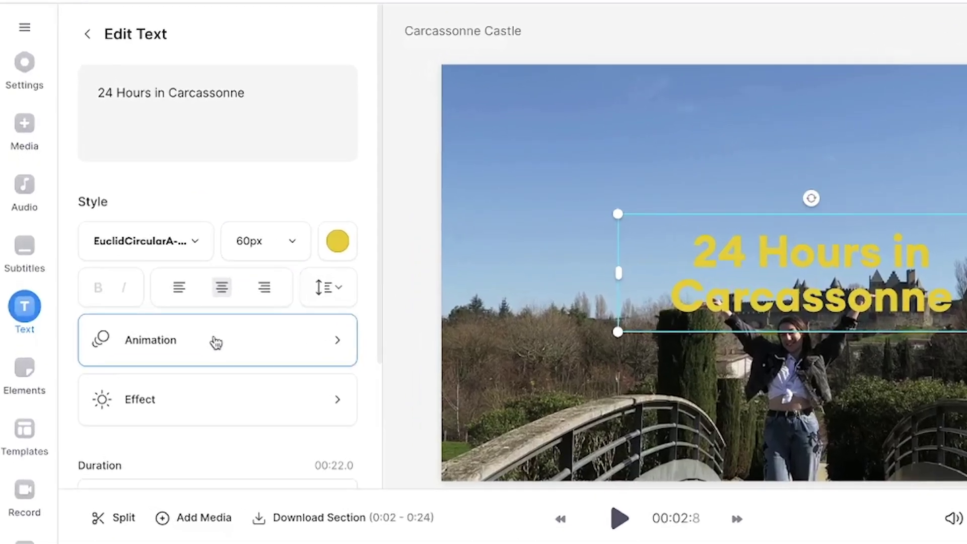
click(184, 312)
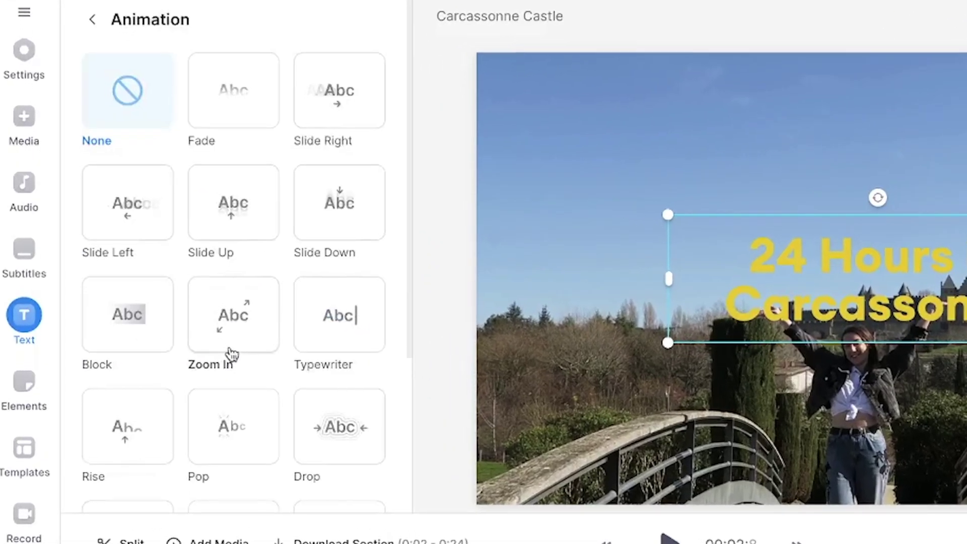
Apply the Typewriter animation preset to the '24 Hours in Carcassonne' headline.
scroll(231, 354, down, 5)
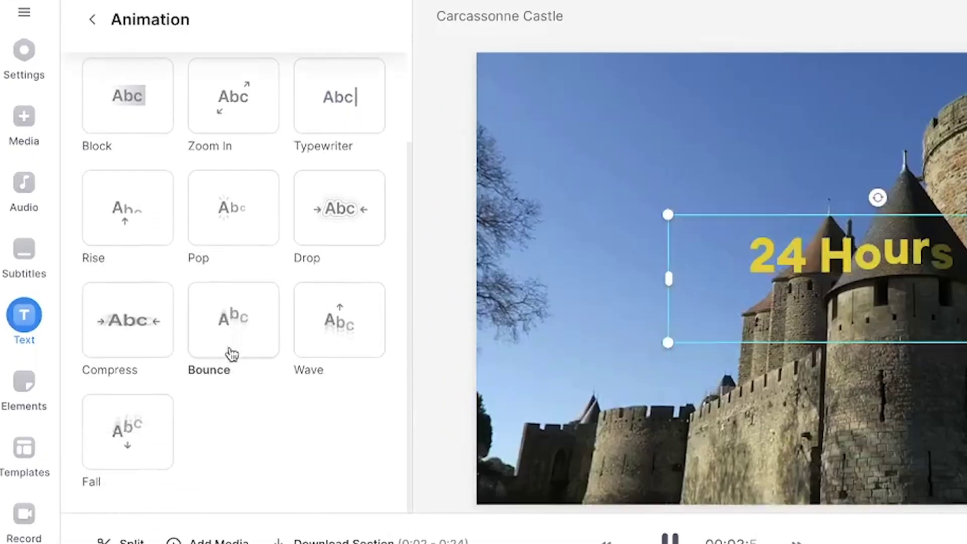
scroll(255, 358, up, 5)
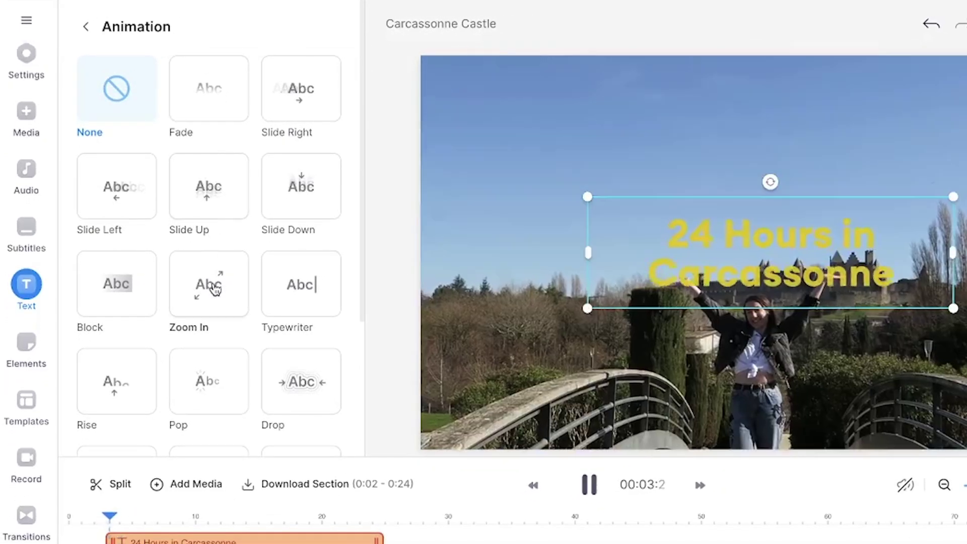
click(301, 284)
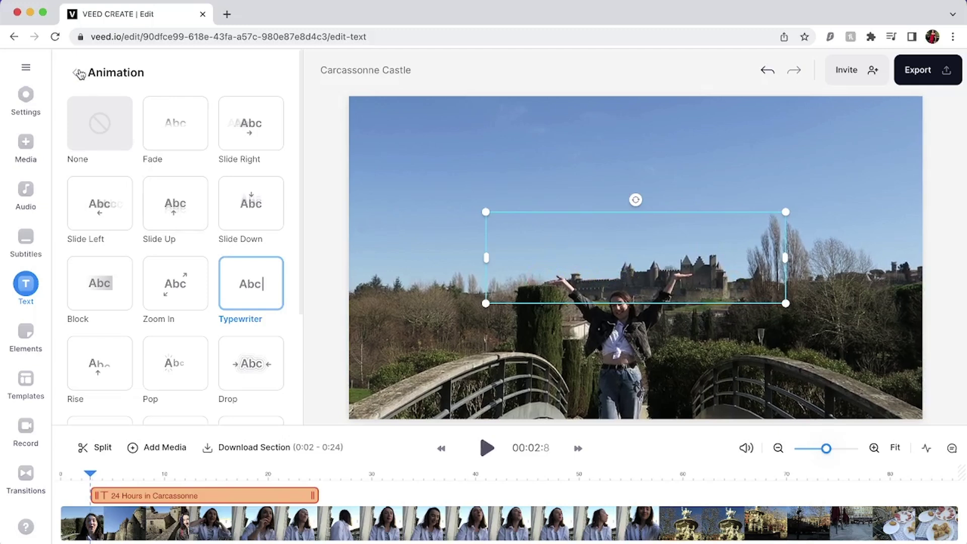
click(80, 74)
Add a Shadow text effect behind the yellow headline's letters.
click(151, 362)
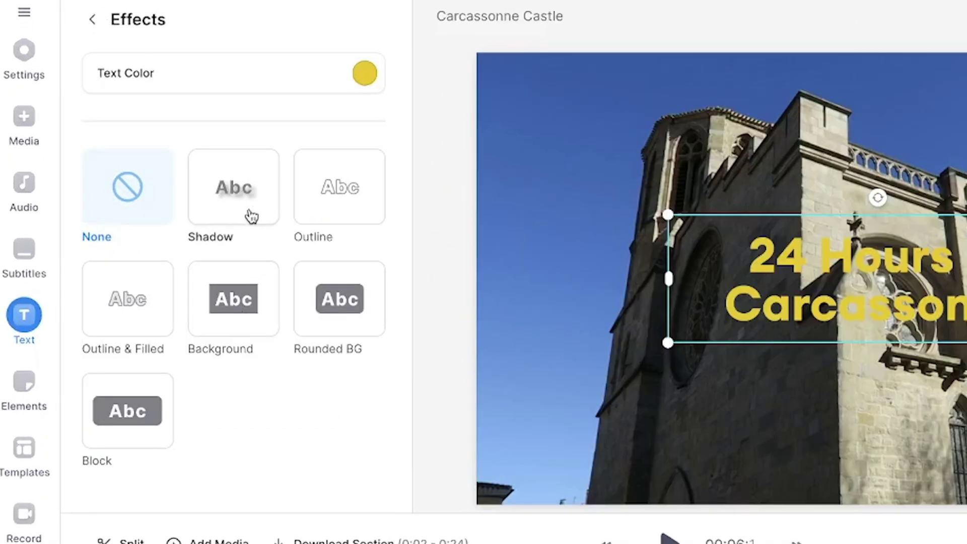
click(247, 215)
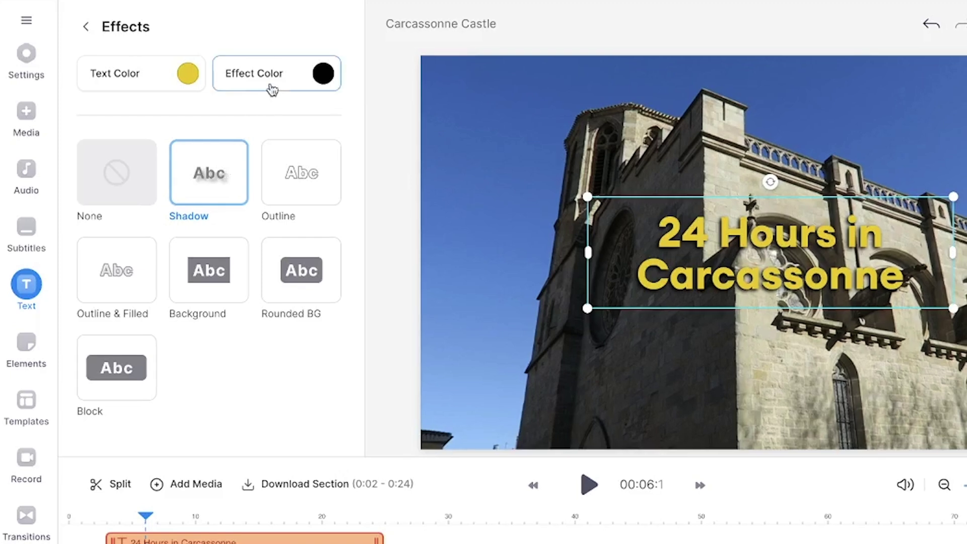
click(272, 89)
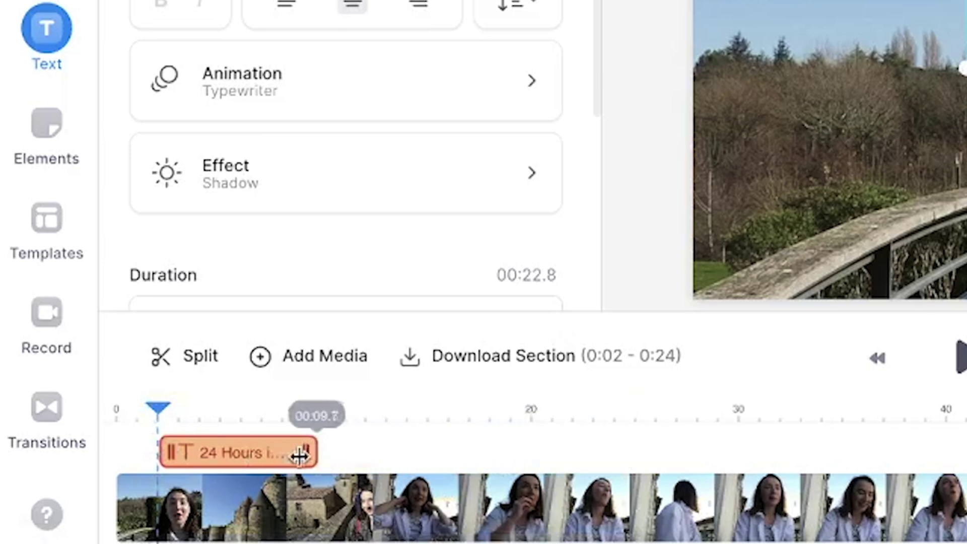
Shorten the headline to 3.4 s, move it near the top and widen its box.
drag(288, 455, 288, 455)
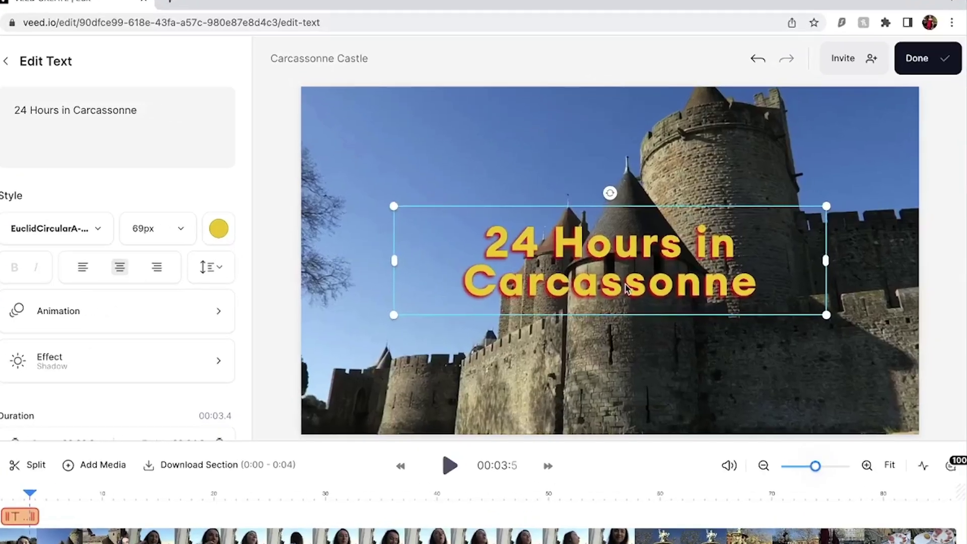
drag(626, 288, 625, 188)
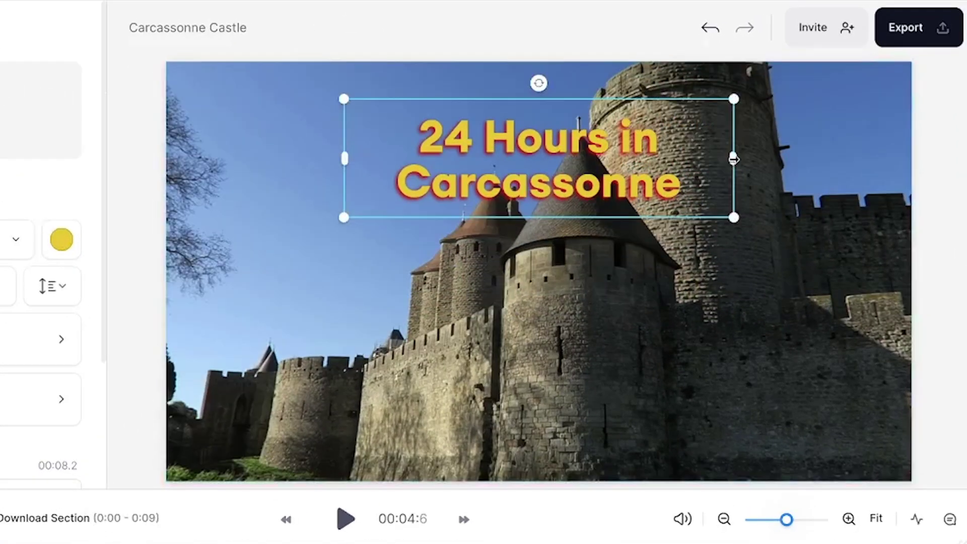
drag(856, 149, 798, 148)
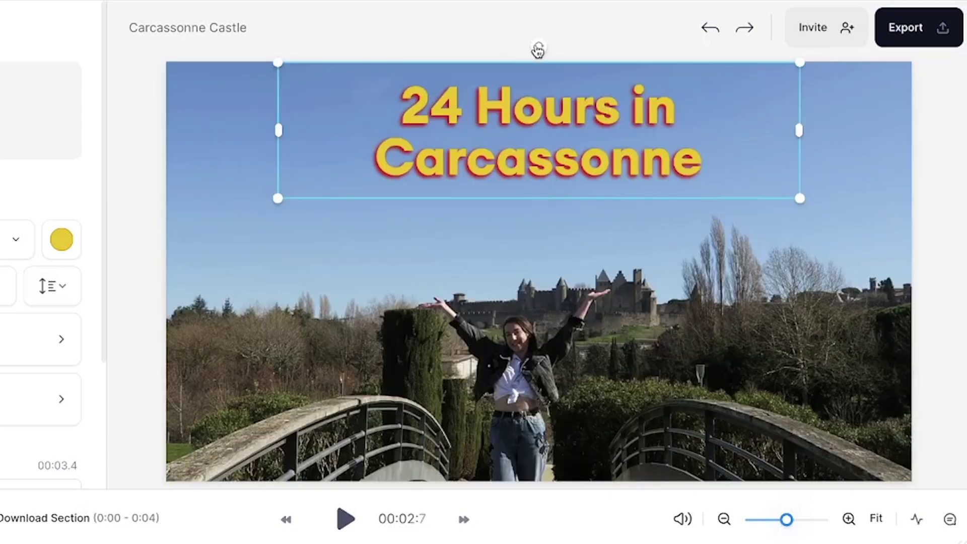
drag(537, 50, 518, 30)
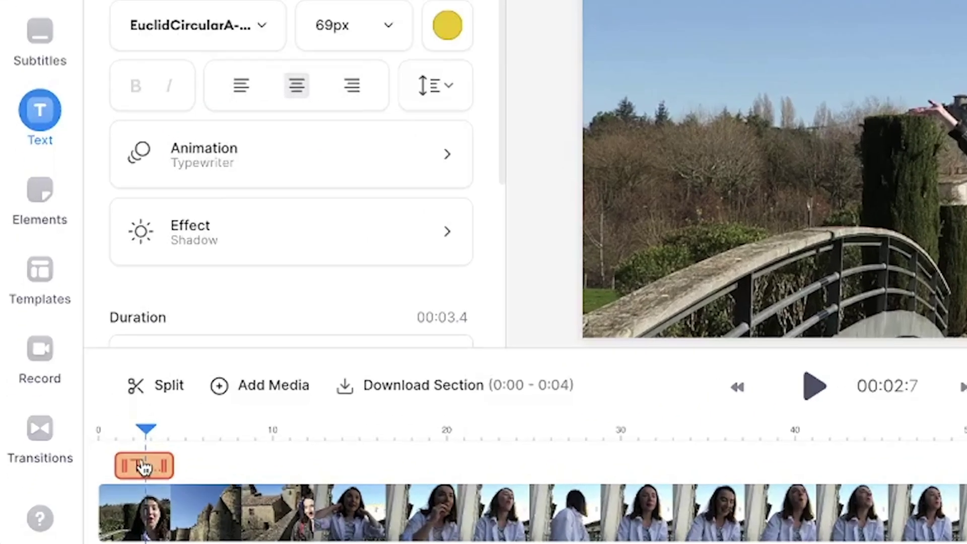
Copy the title clip, paste it on the timeline and retype it as 'Breakfast'.
right_click(144, 467)
click(223, 354)
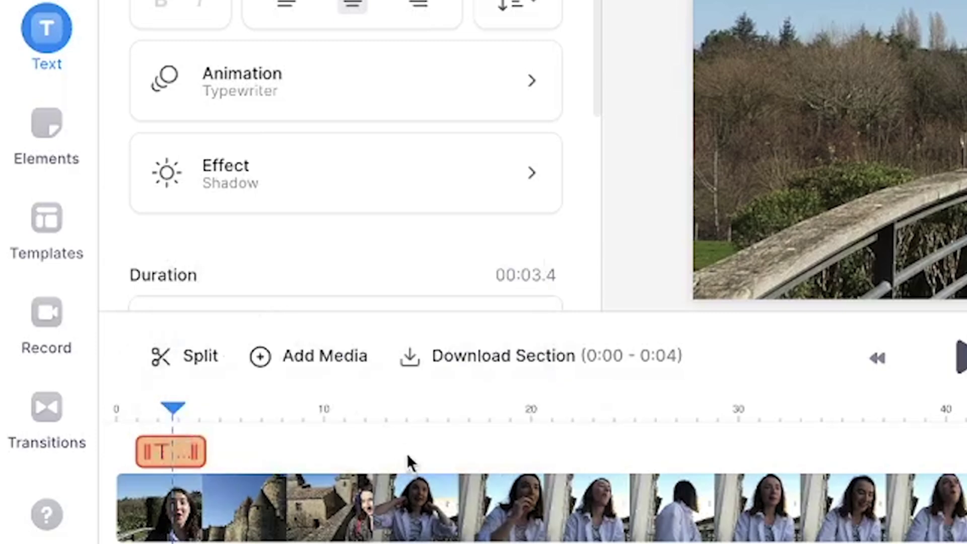
right_click(386, 469)
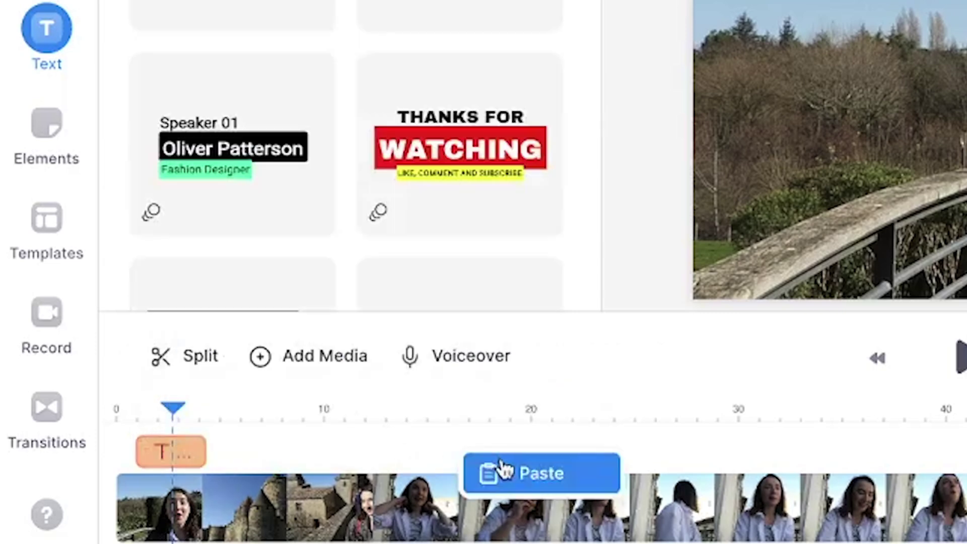
click(501, 468)
text(Breakfast)
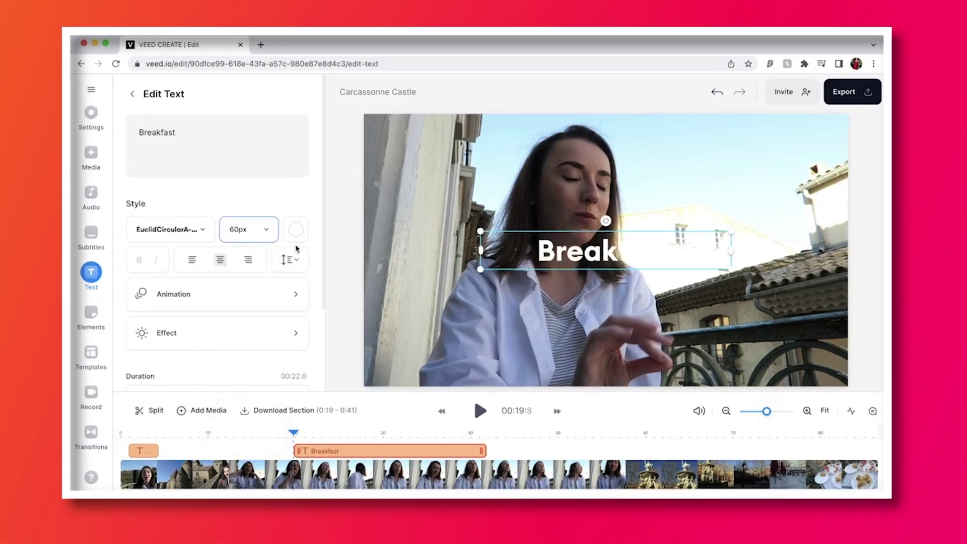
click(296, 230)
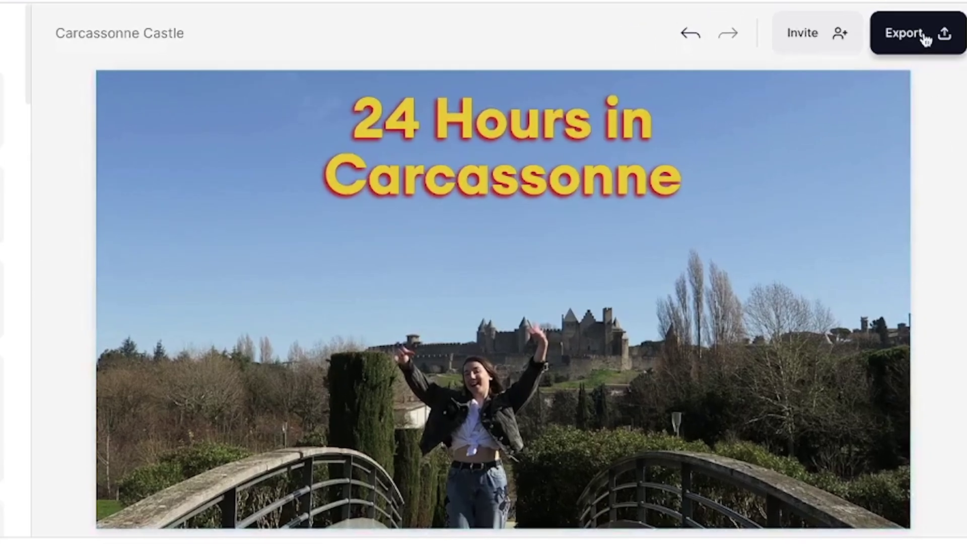
Set the VEED export quality to HD and export the Carcassonne Castle video.
click(926, 38)
click(740, 358)
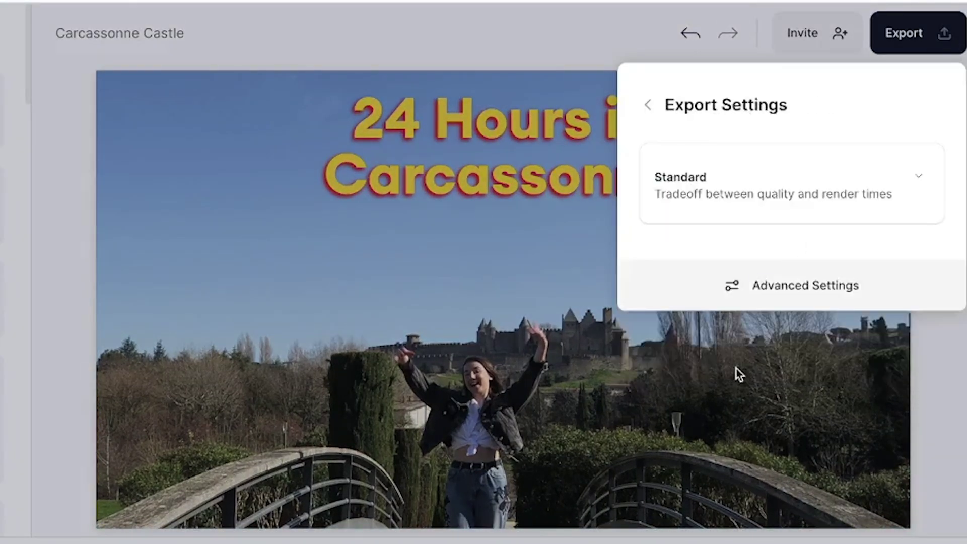
click(776, 198)
click(699, 361)
click(653, 115)
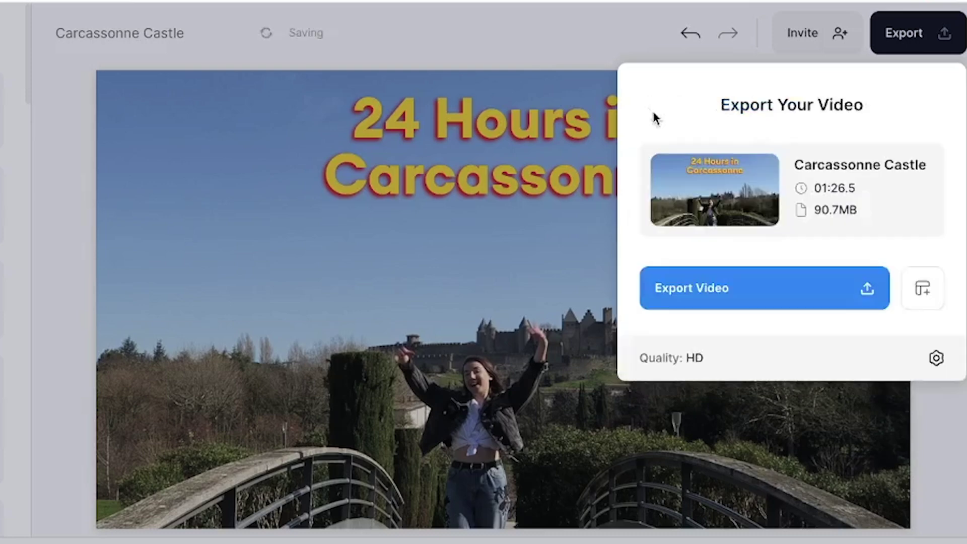
click(751, 291)
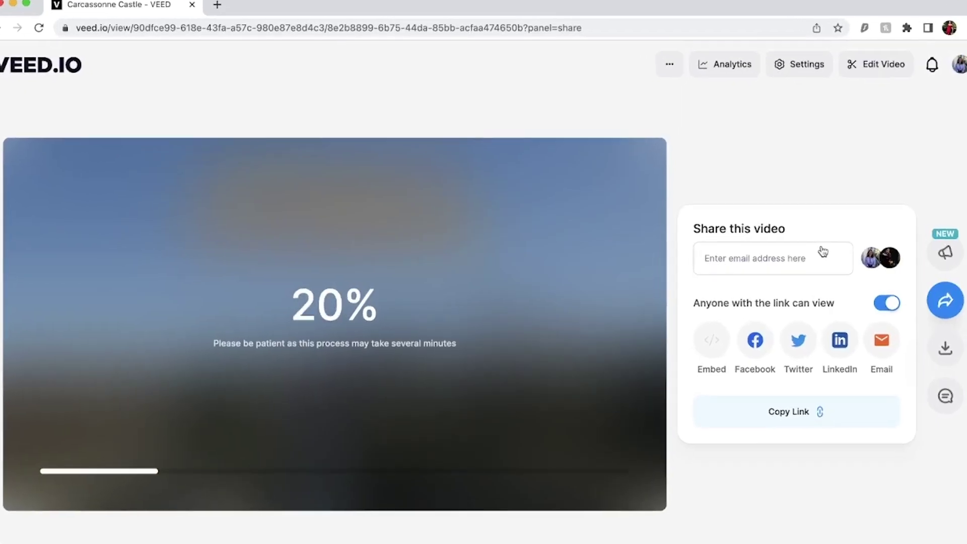